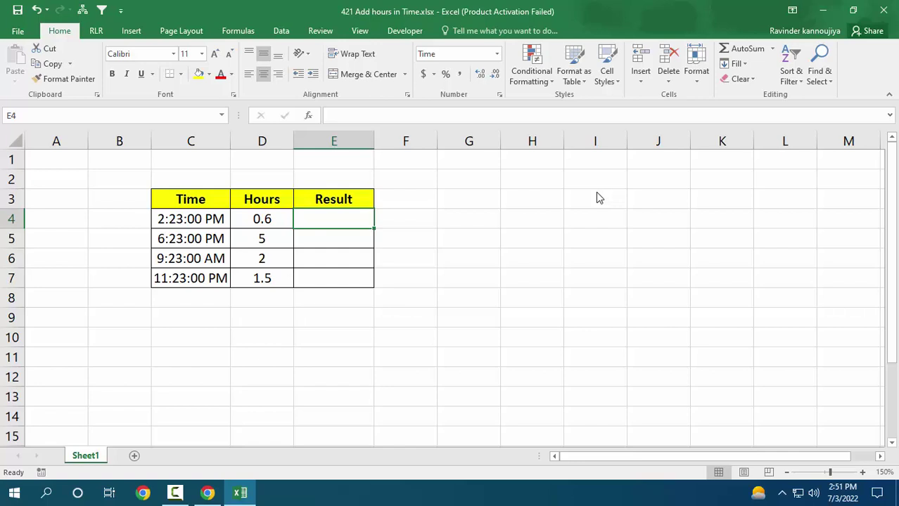
Review the Time and Hours headers and the decimal hours value in D5
left_click(213, 204)
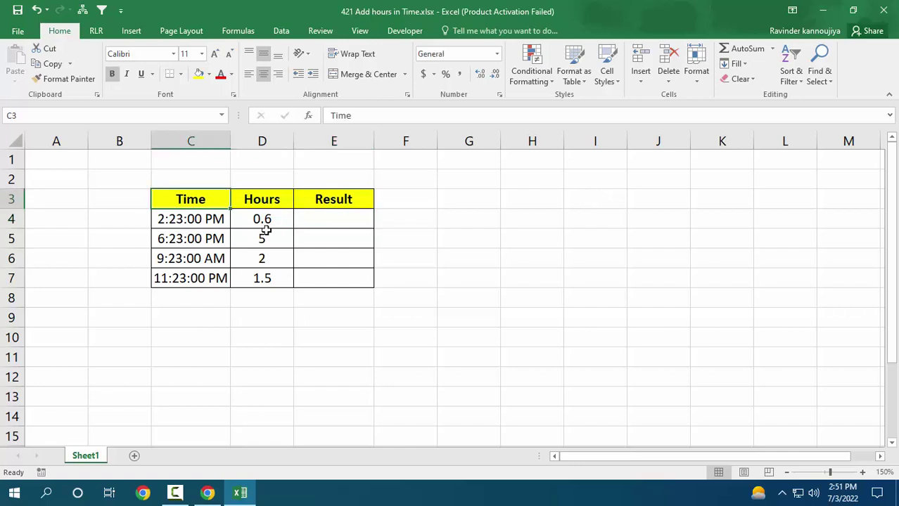
left_click(260, 197)
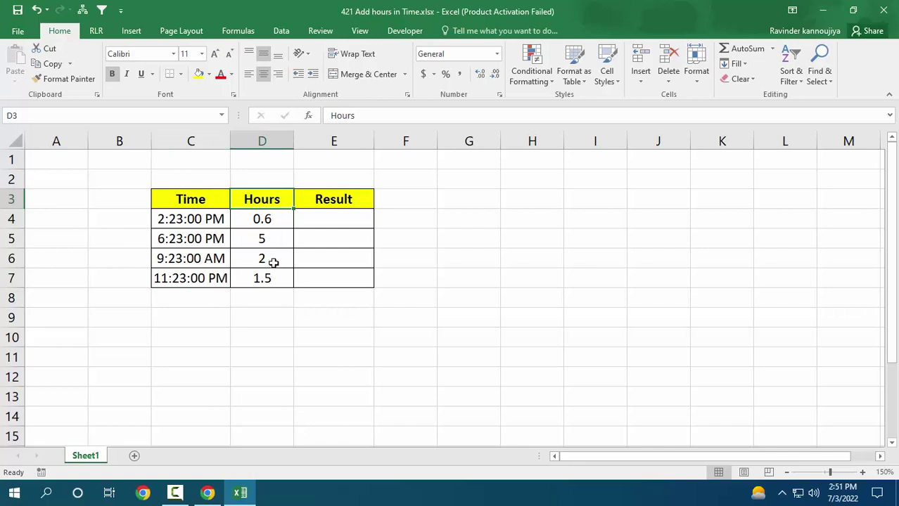
left_click(278, 240)
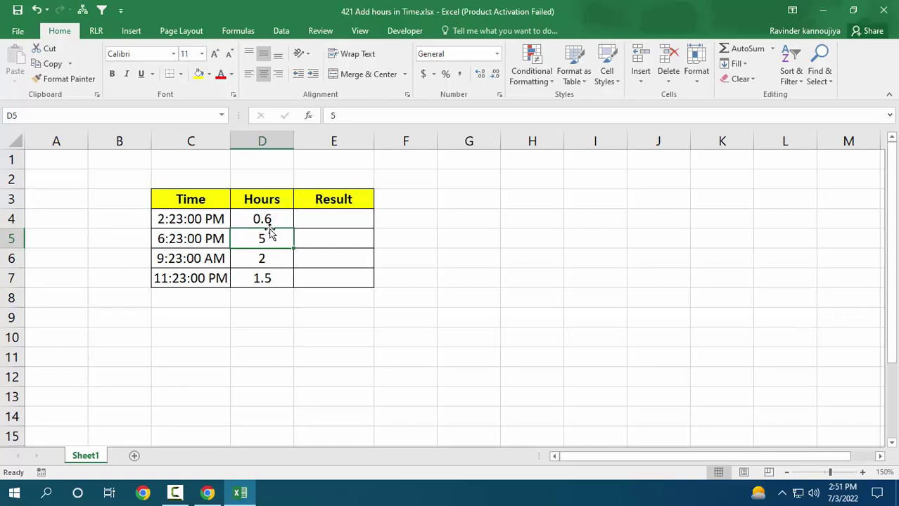
Enter =C4+(D4/24) in E4 so it returns 2:59:00 PM
key("Up")
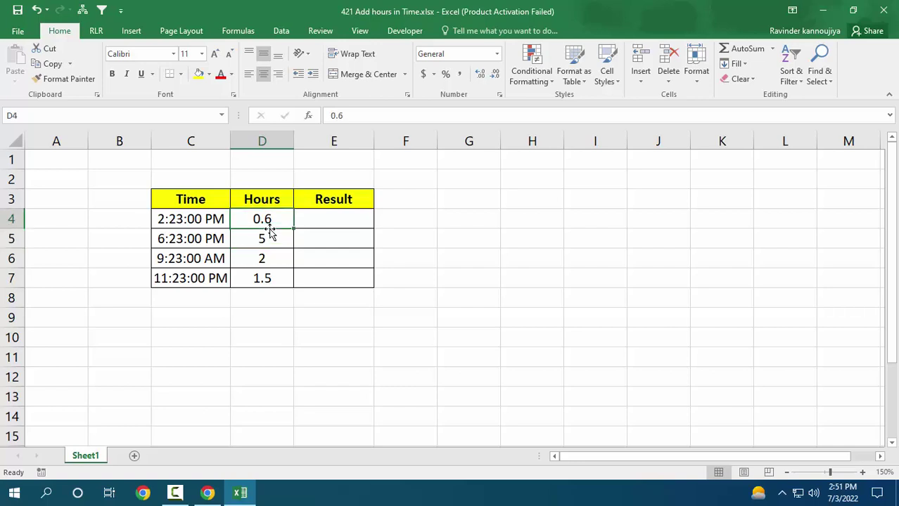
key("Right")
key("F2")
type("=")
key("Left")
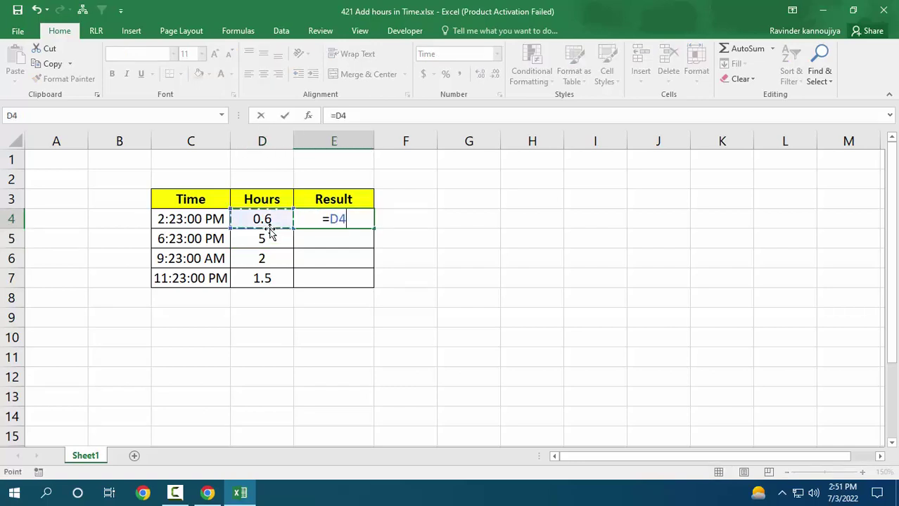
key("Left")
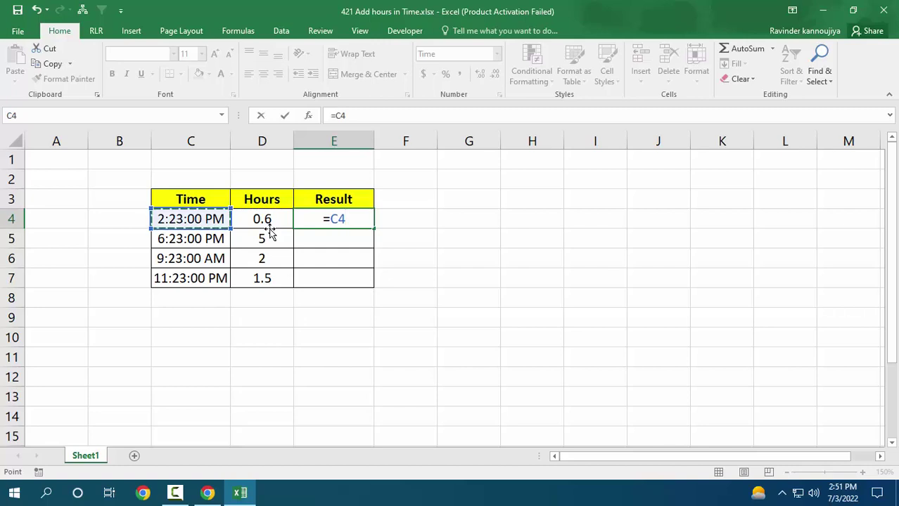
type("+")
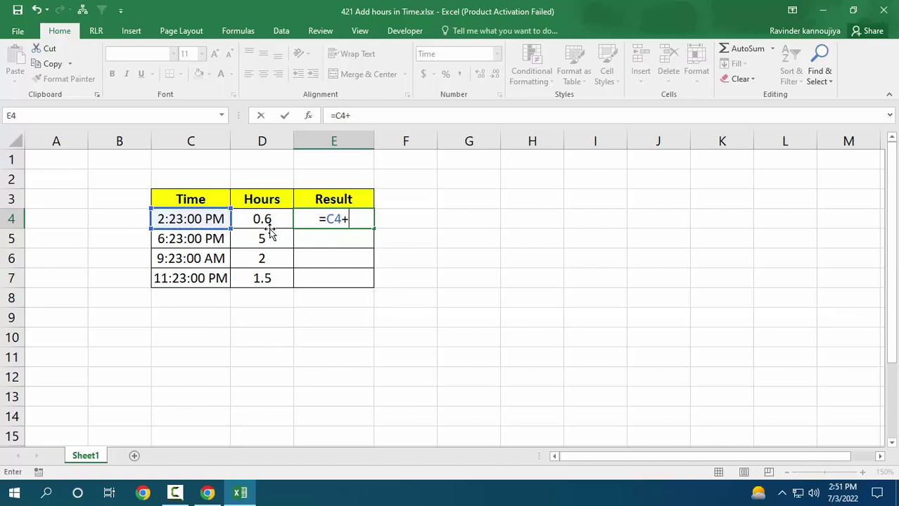
type("(")
left_click(270, 233)
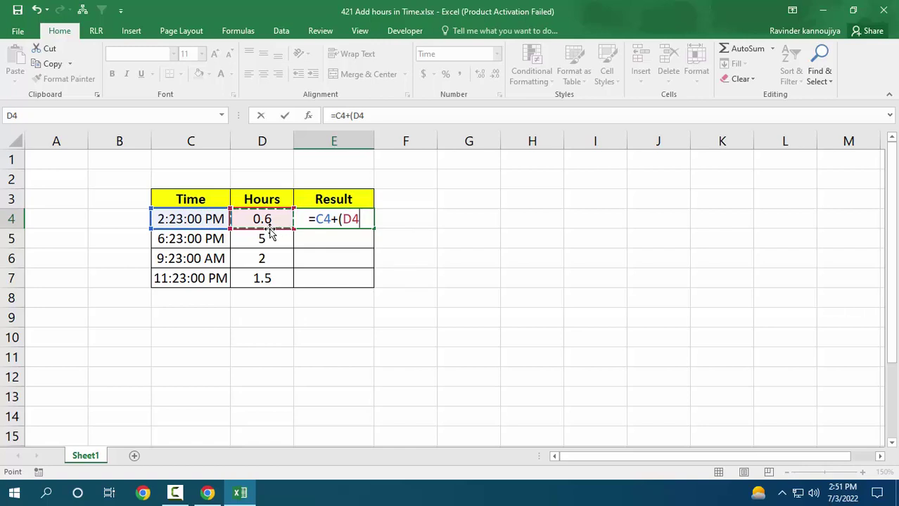
type("/24")
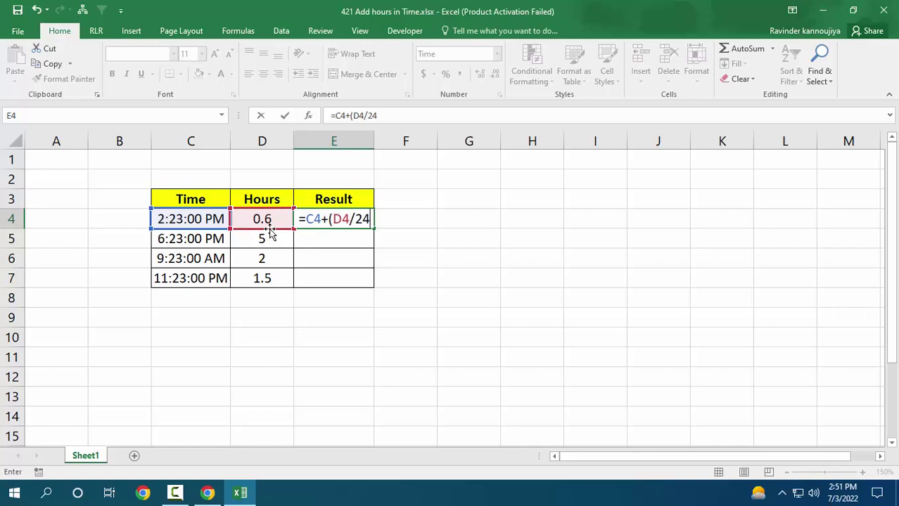
type(")")
key("ctrl+Return")
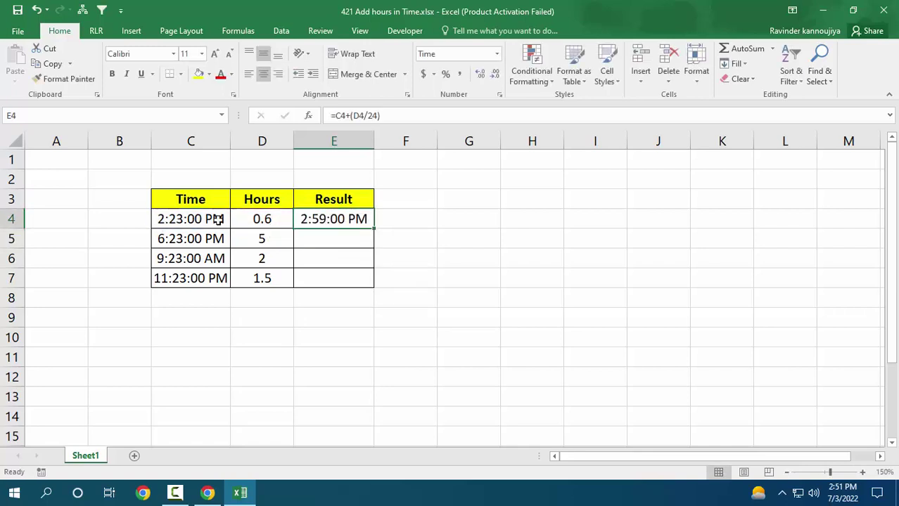
Fill E4's formula down to E7, giving 11:23:00 PM, 11:23:00 AM and 12:53:00 AM
double_click(375, 229)
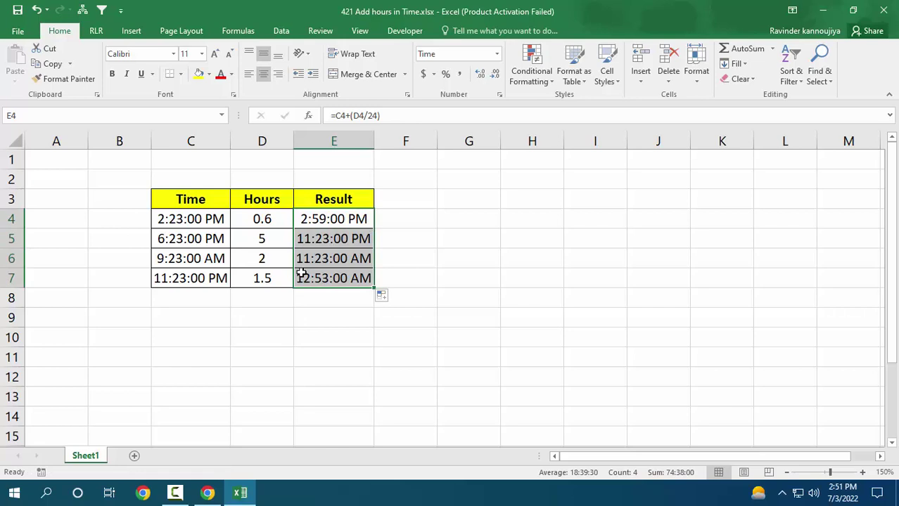
left_click(280, 270)
left_click(277, 243)
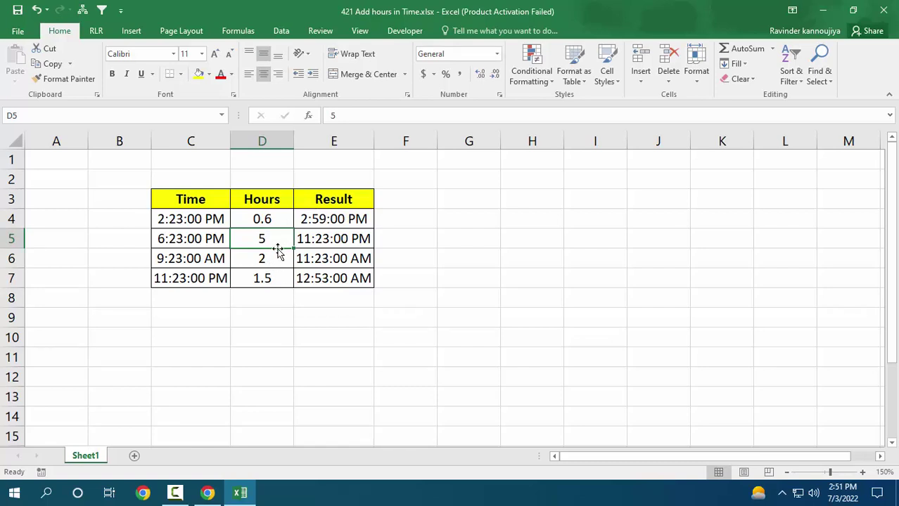
left_click(276, 257)
Cross-check the times in column C and hours in column D against the results
left_click(280, 239)
left_click(209, 240)
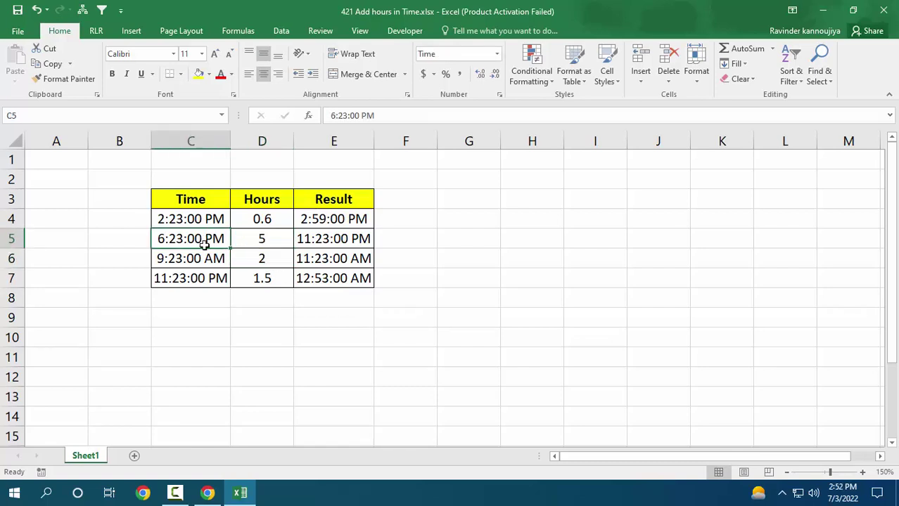
left_click(279, 239)
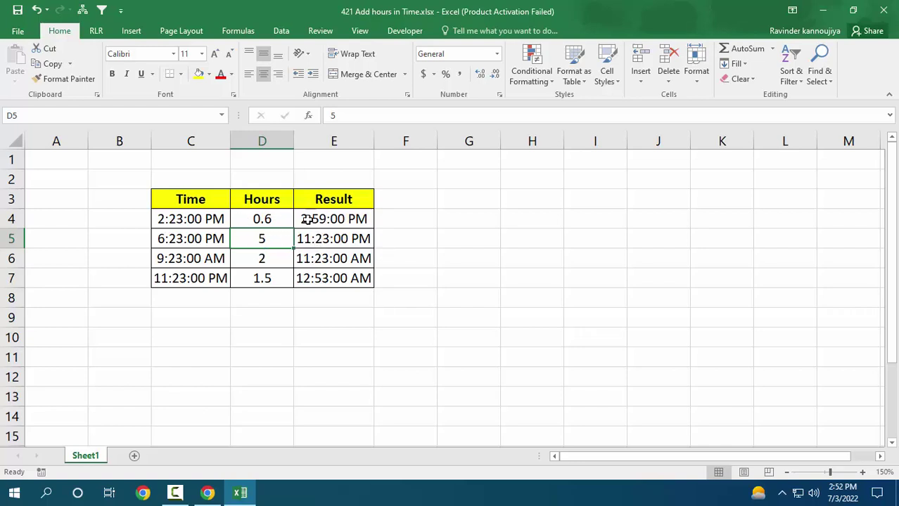
left_click(257, 219)
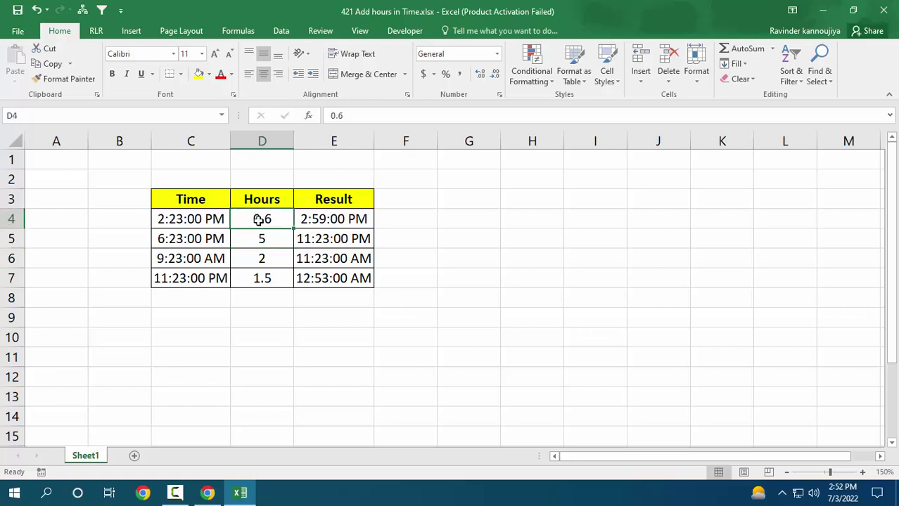
left_click(552, 219)
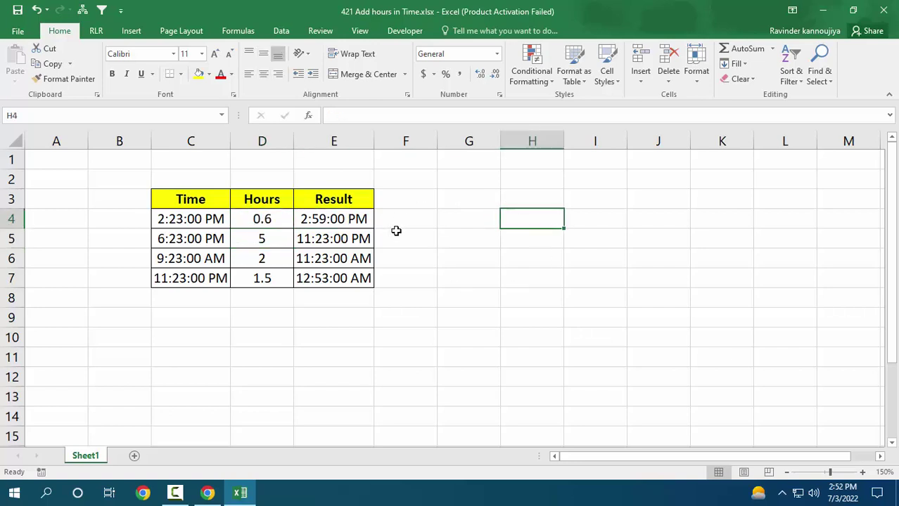
left_click(274, 219)
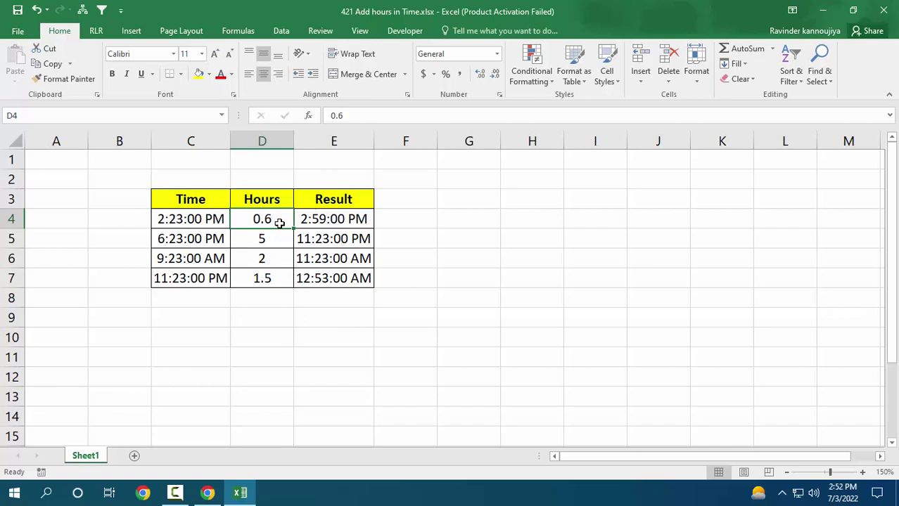
key("Down")
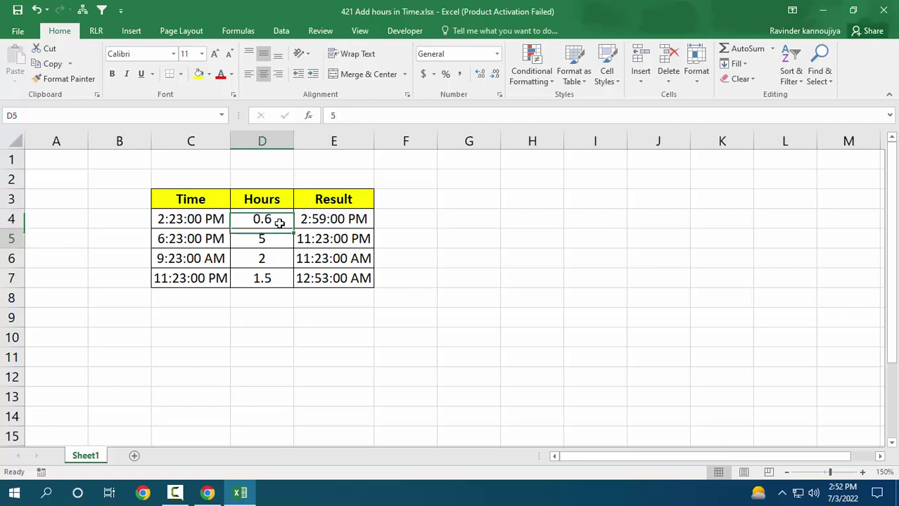
key("Up")
key("Right")
key("Right")
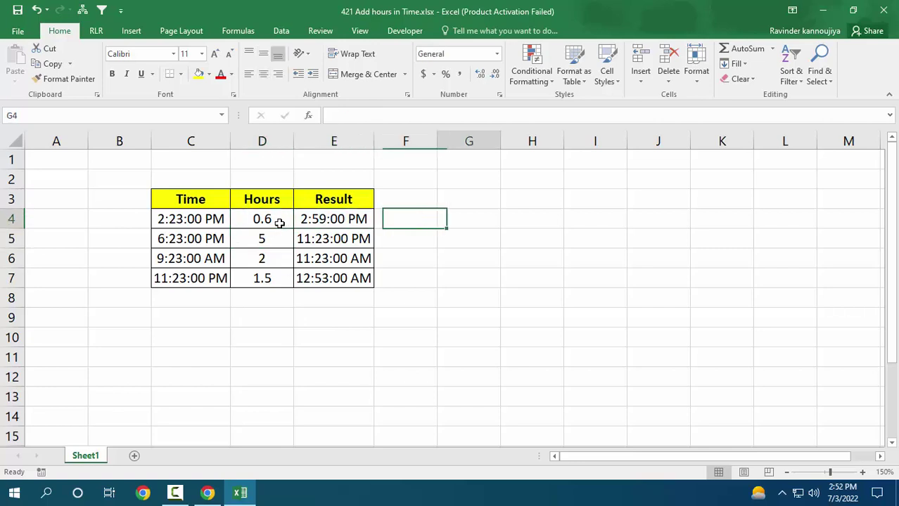
key("Right")
key("Right")
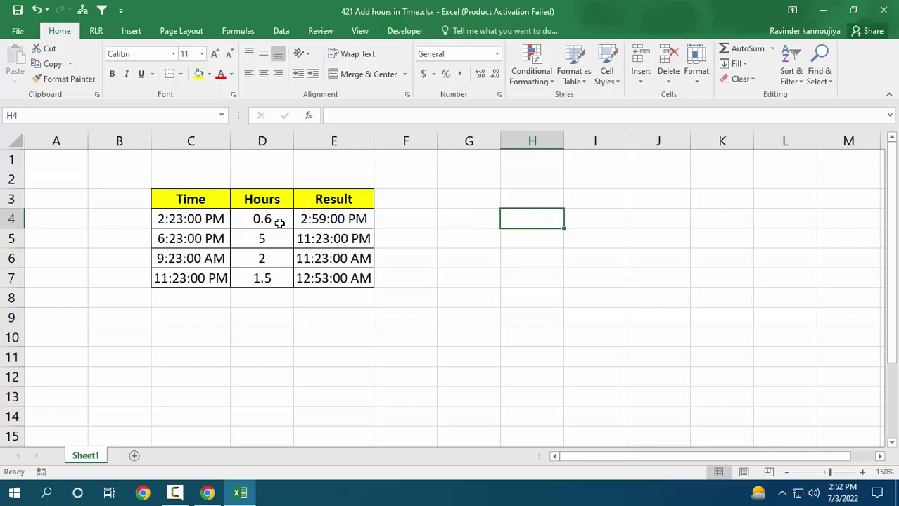
type("=60")
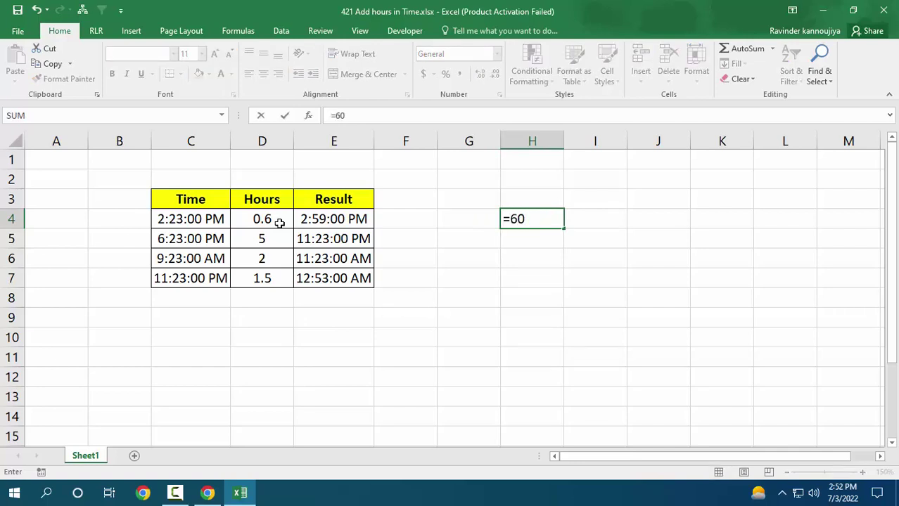
type("/10")
key("Return")
key("Up")
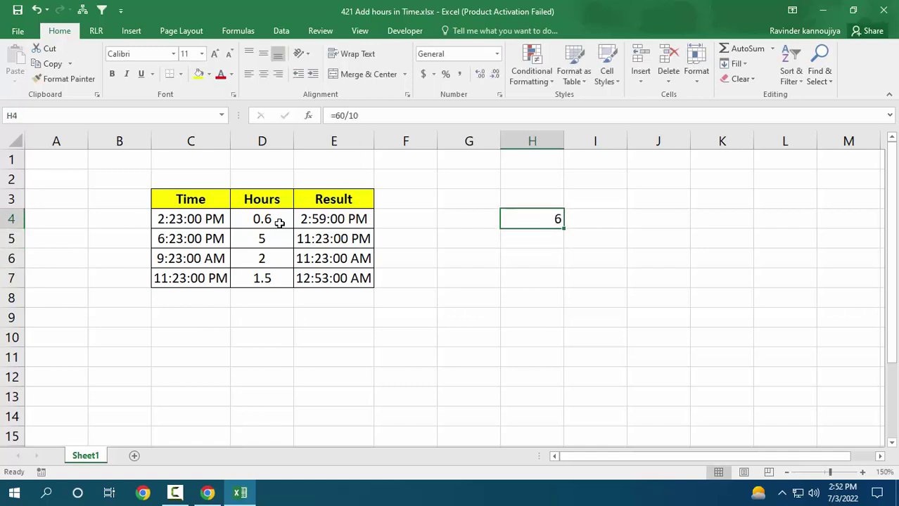
key("Left")
key("Left")
key("Left")
key("Left")
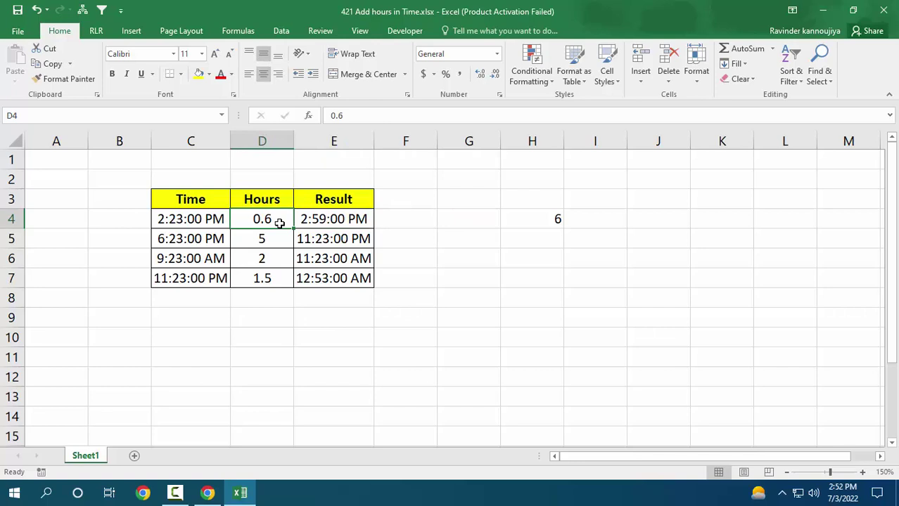
key("Right")
key("Right")
key("Right")
key("Right")
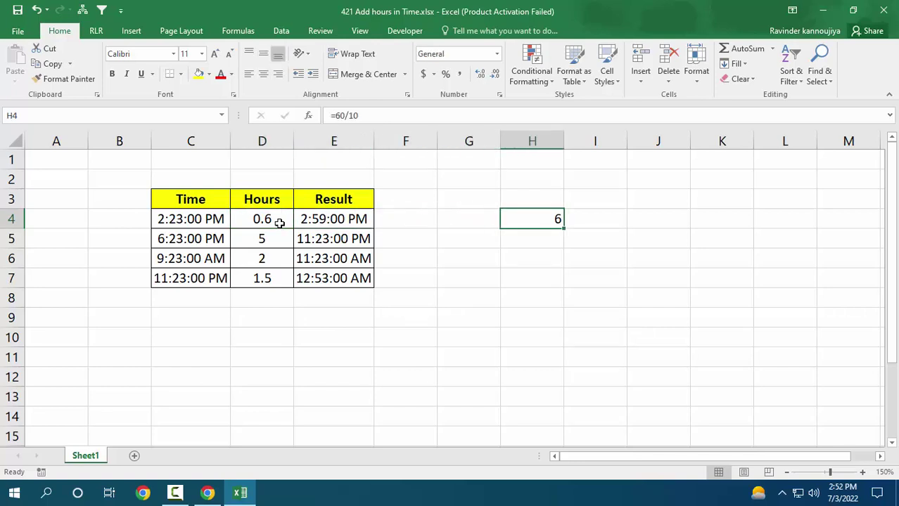
key("Left")
key("Left")
key("Left")
key("Left")
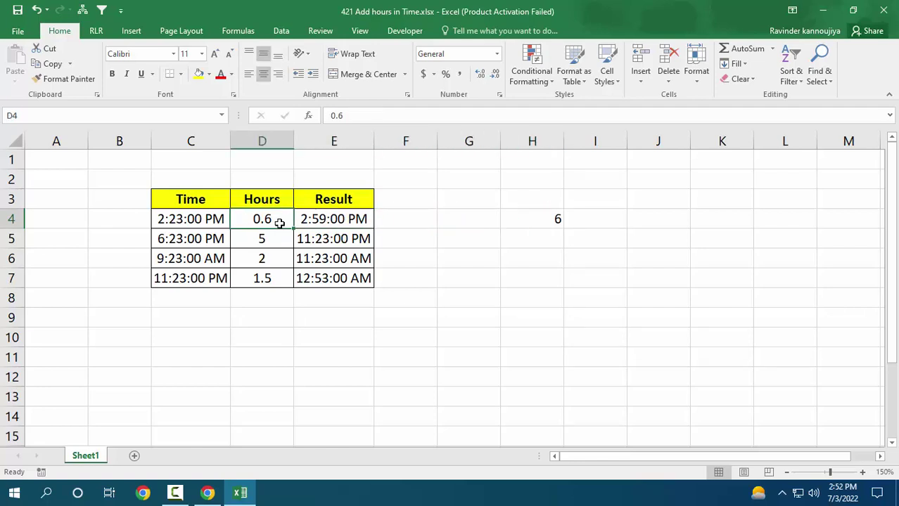
key("Right")
key("Right")
key("Right")
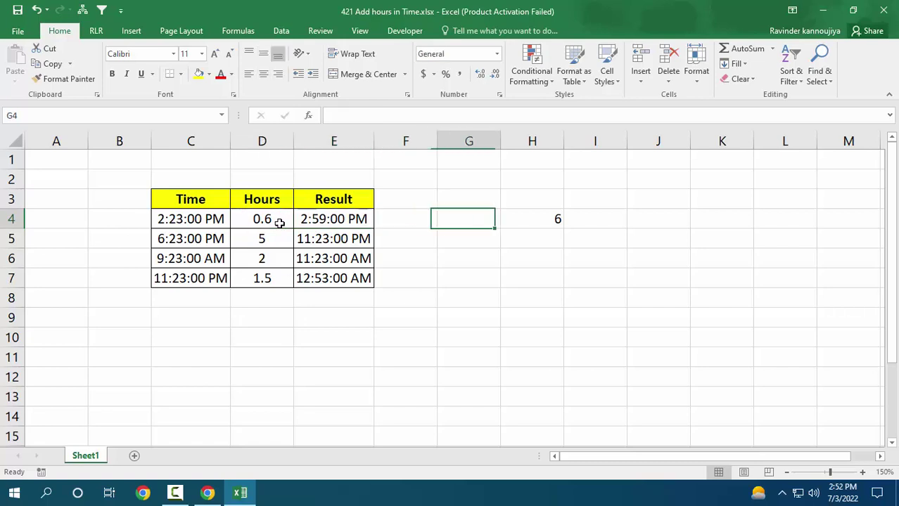
key("Right")
key("Left")
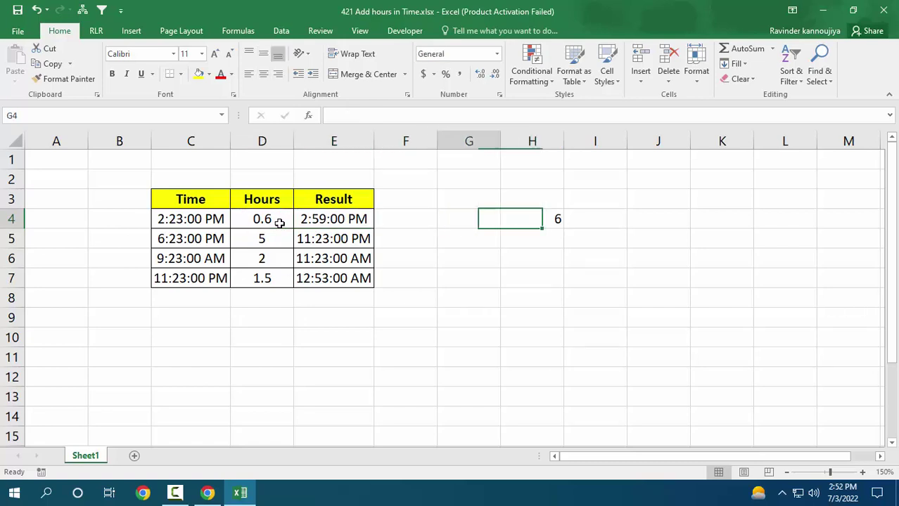
key("Left")
key("Left")
key("Left")
key("Left")
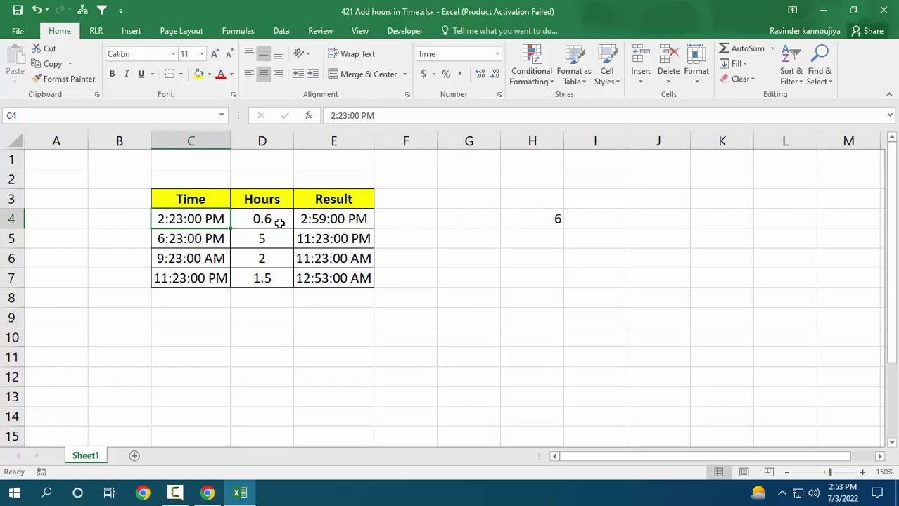
key("Right")
key("Right")
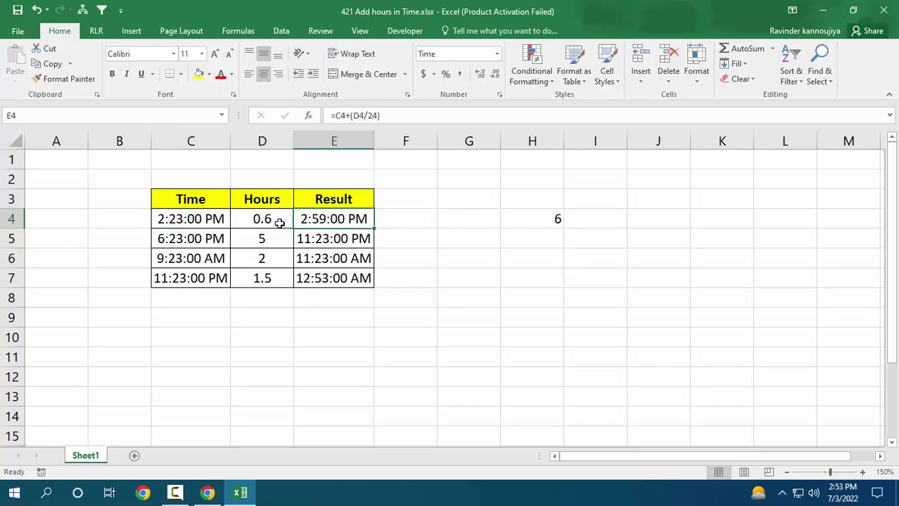
key("Left")
key("Down")
key("Down")
key("Down")
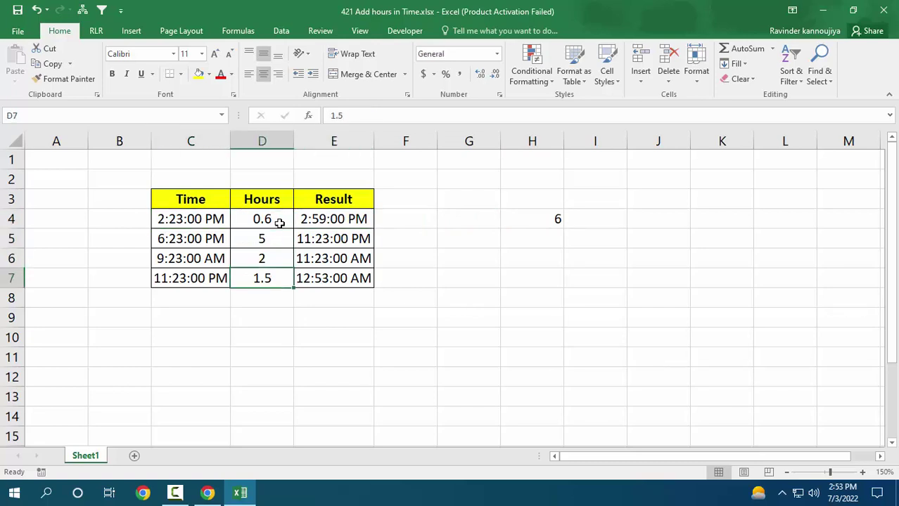
key("Left")
key("Right")
key("Right")
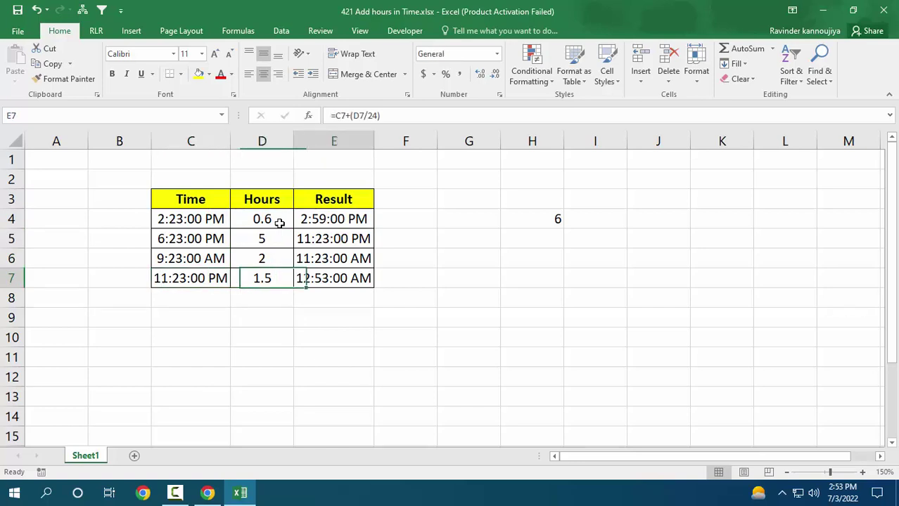
key("Left")
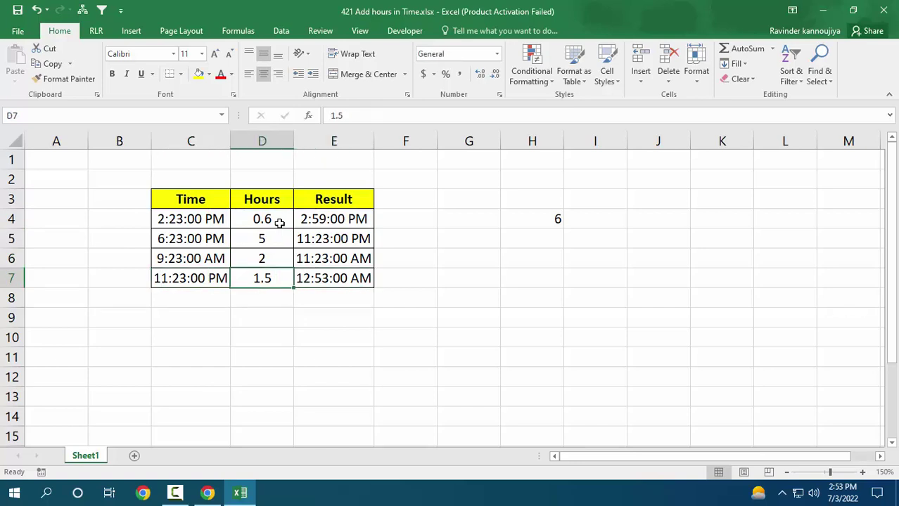
key("Left")
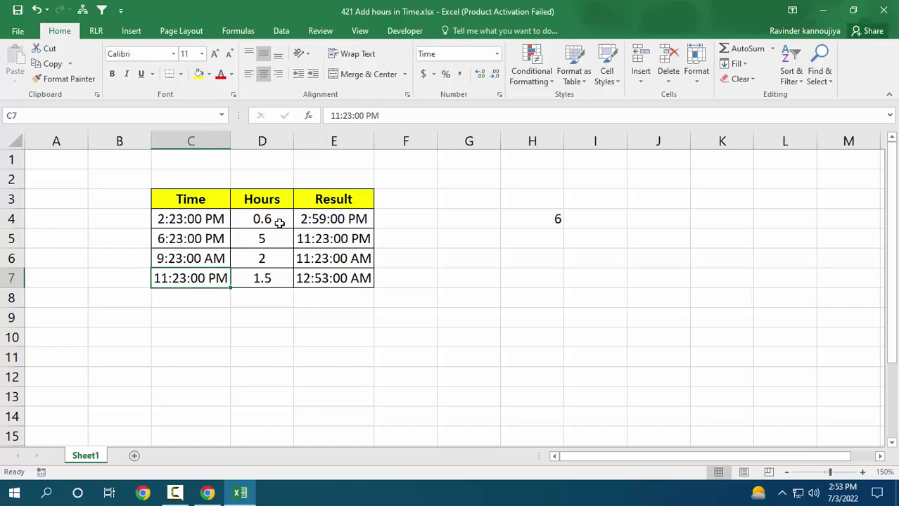
key("Right")
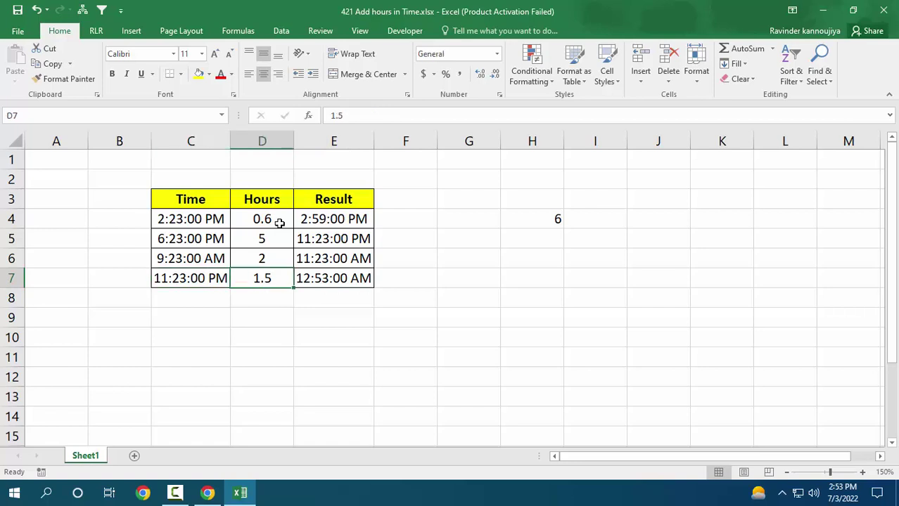
key("Left")
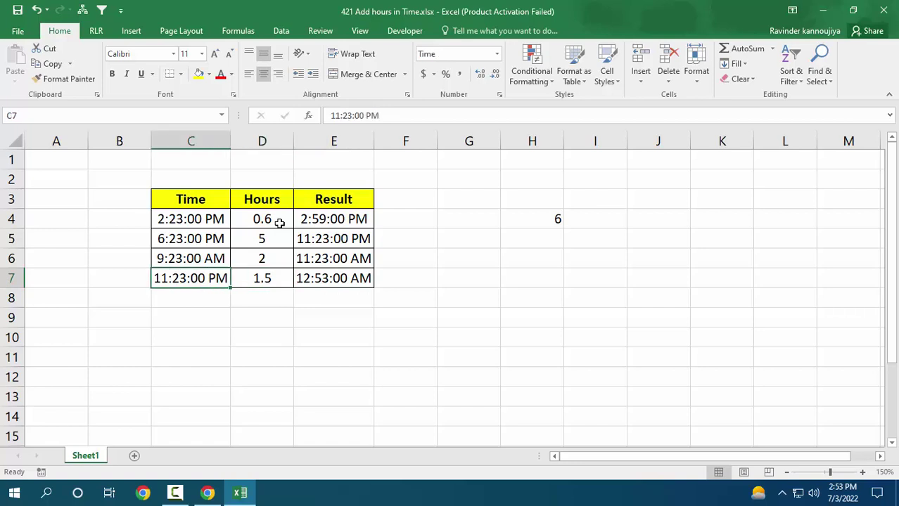
key("Right")
key("Right")
key("Right")
key("Right")
key("Right")
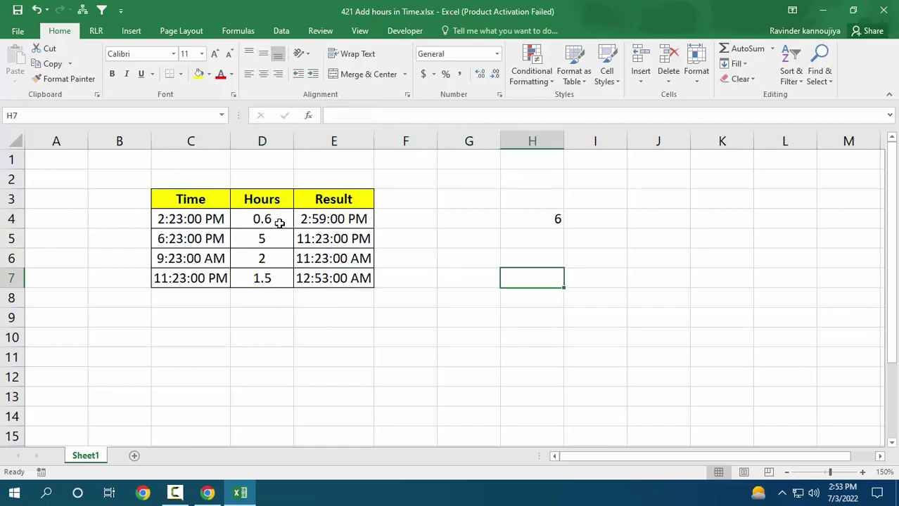
key("Left")
key("Left")
key("Left")
key("Left")
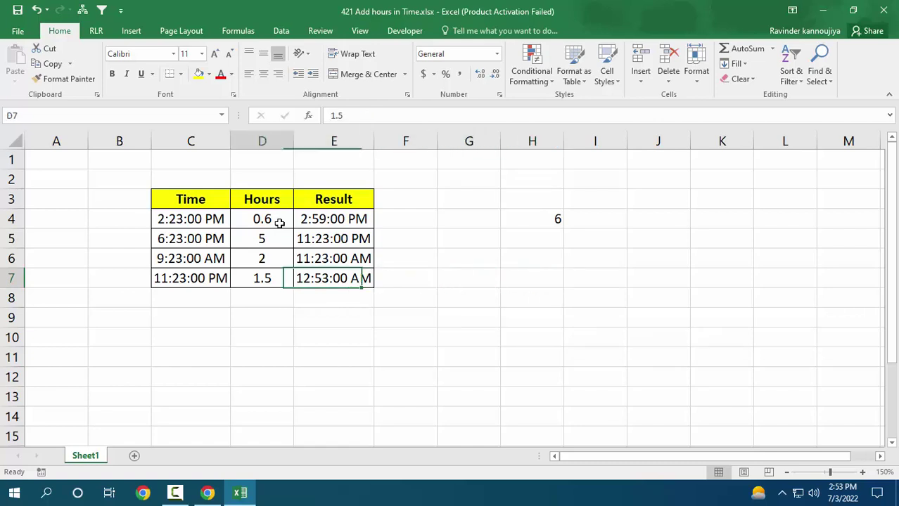
key("Left")
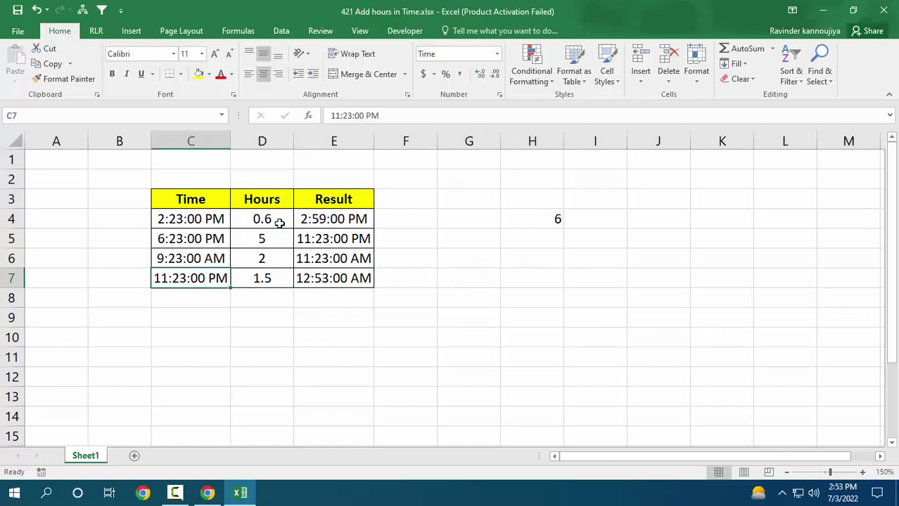
key("Right")
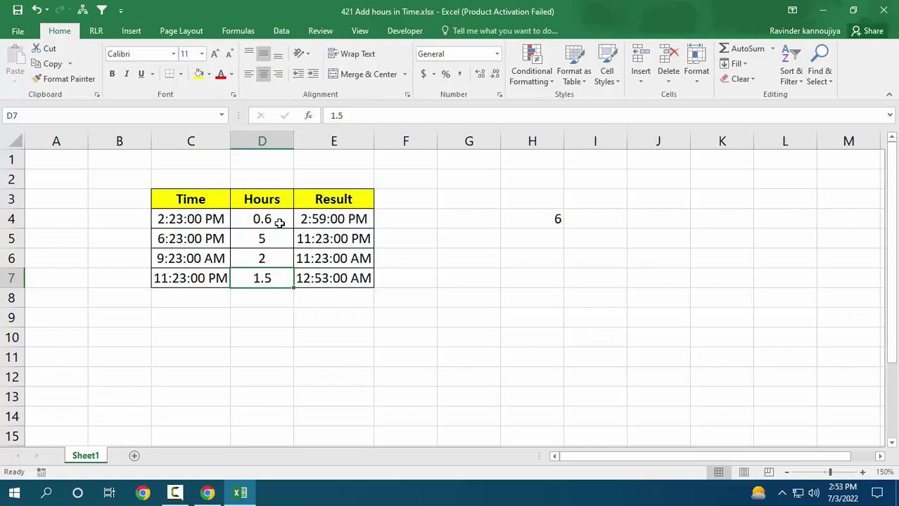
key("Left")
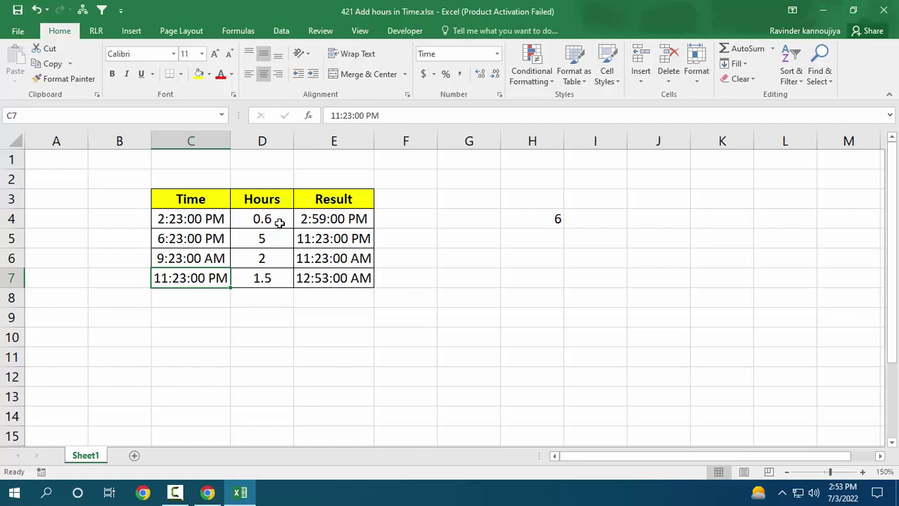
key("Right")
key("Right")
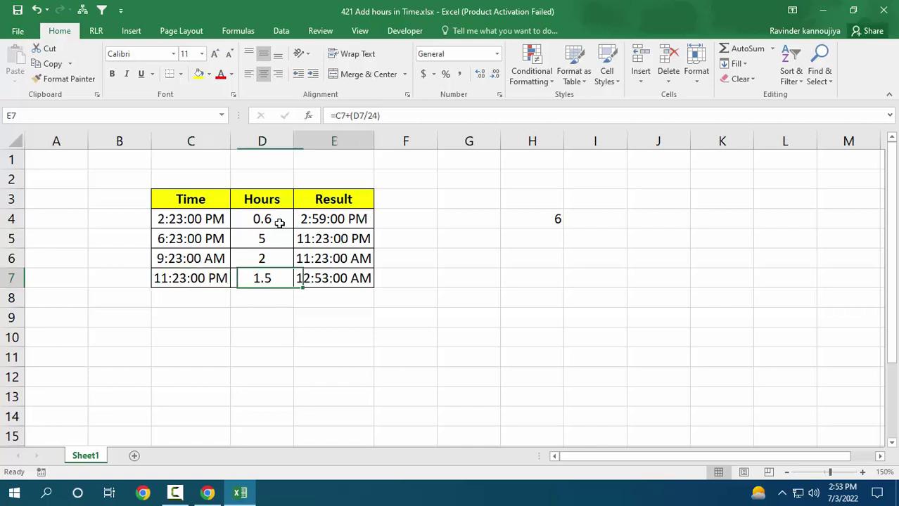
key("Up")
key("Up")
key("Up")
key("Left")
key("Left")
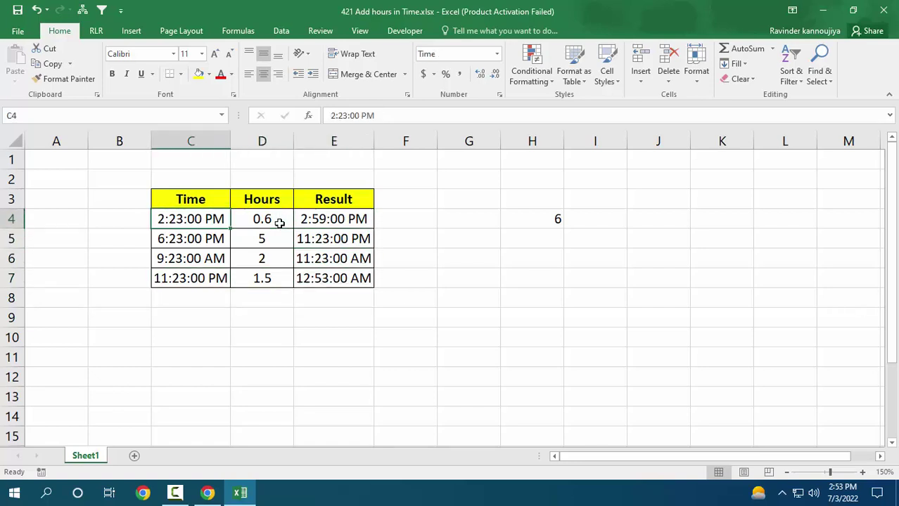
key("Right")
key("Right")
key("Down")
key("Down")
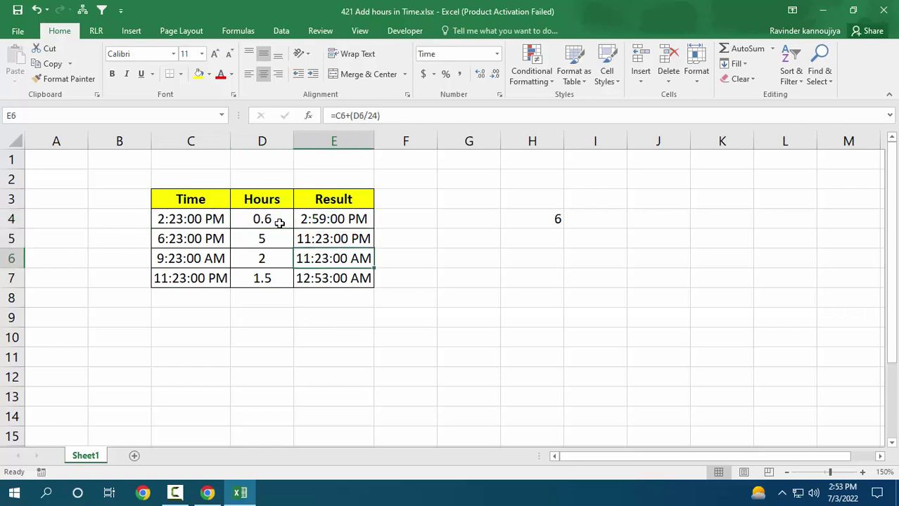
key("Left")
key("Left")
key("Down")
key("Right")
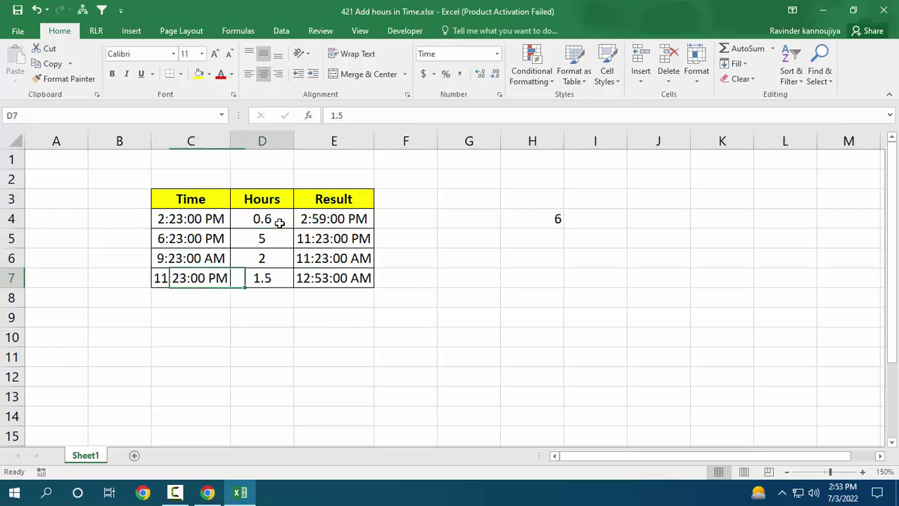
key("Right")
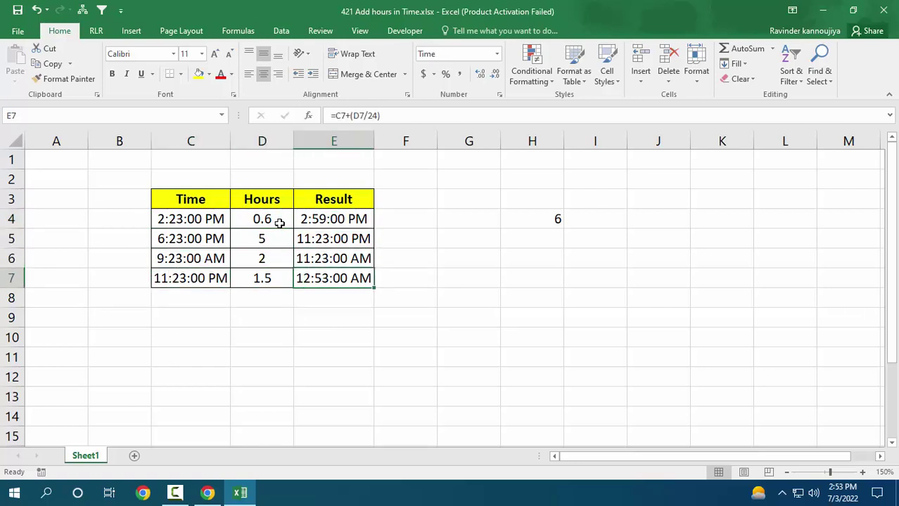